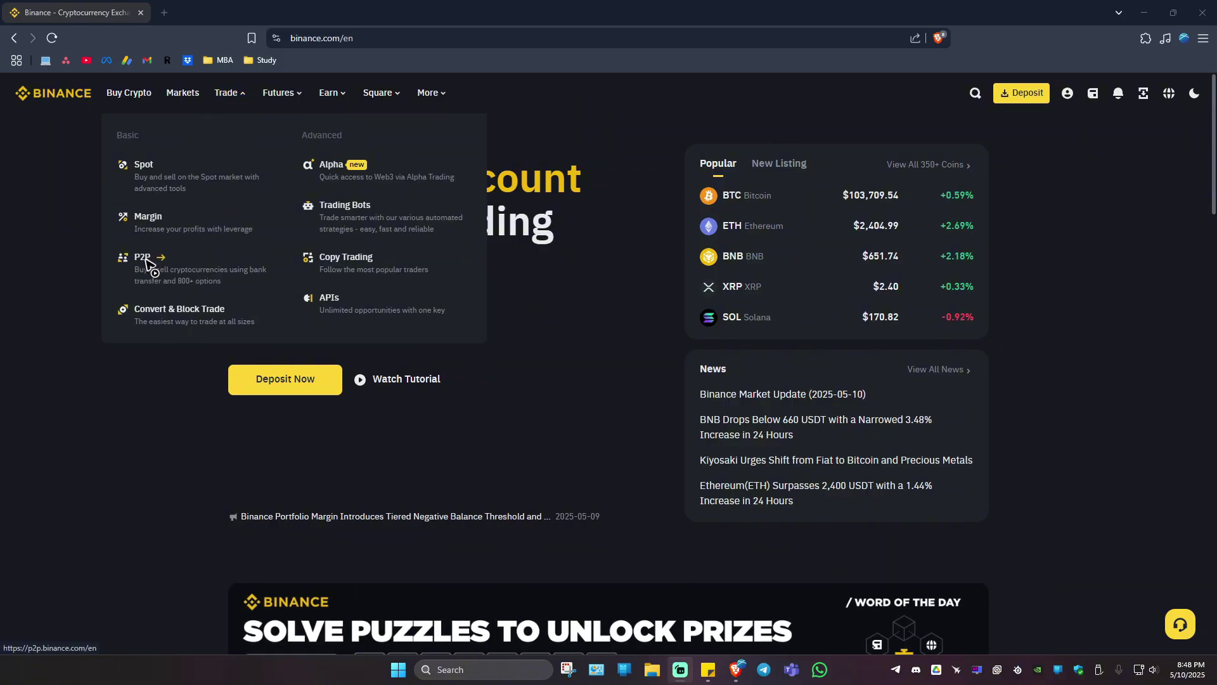
Go to the P2P marketplace and open its Payment Methods page
click(148, 264)
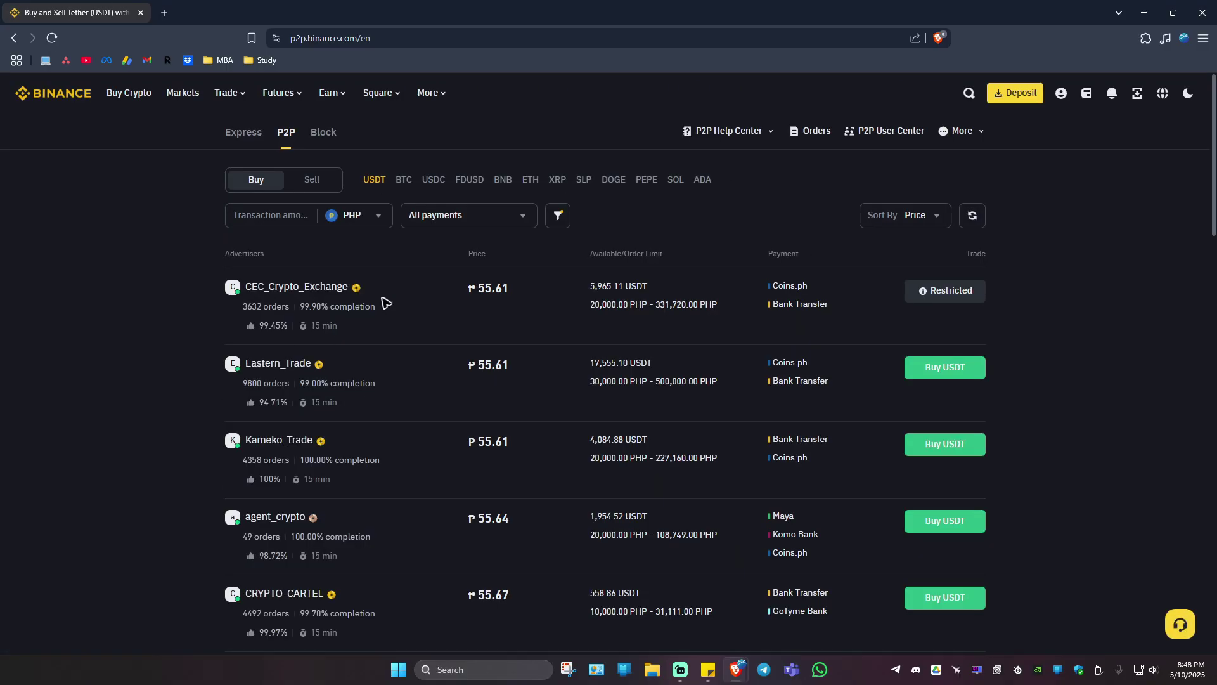
mouse_move(961, 130)
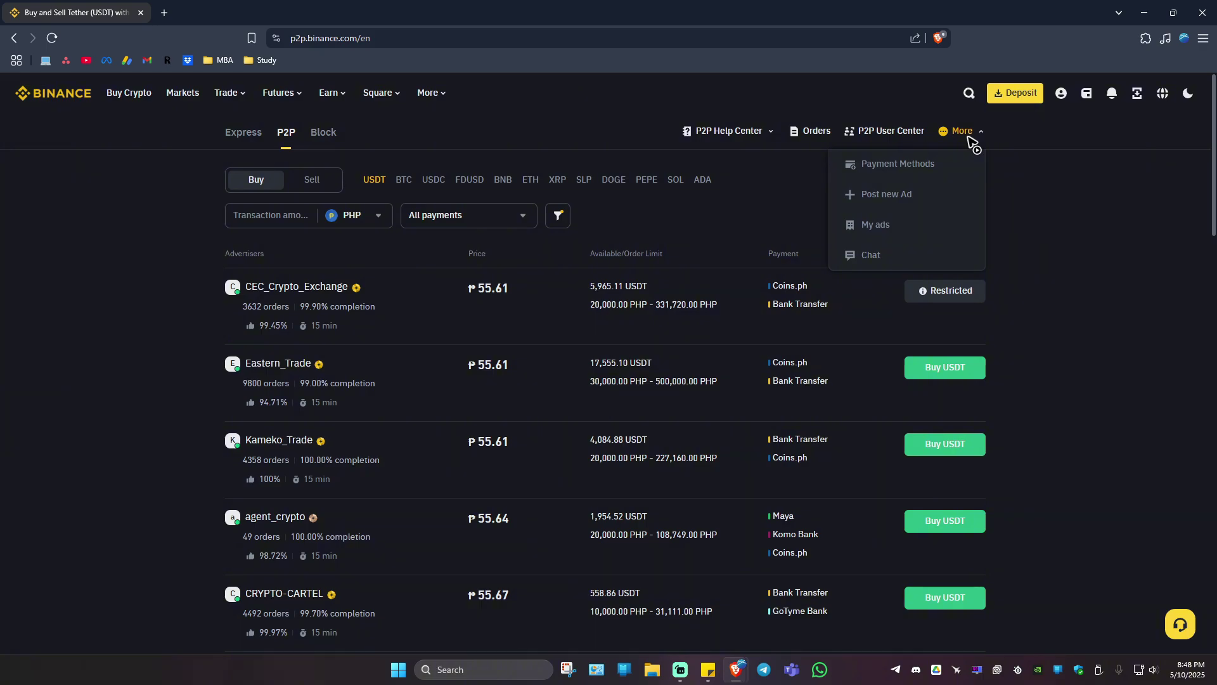
click(920, 174)
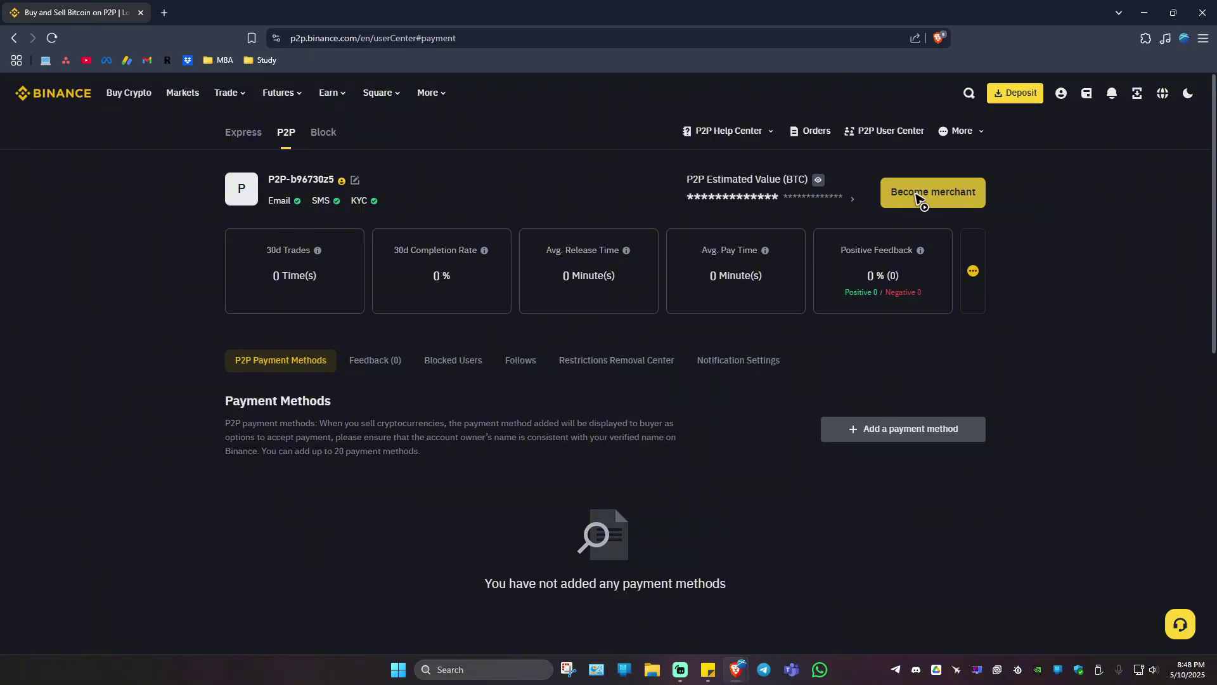
Use Become merchant to open the P2P Merchant Program in a new tab
click(919, 199)
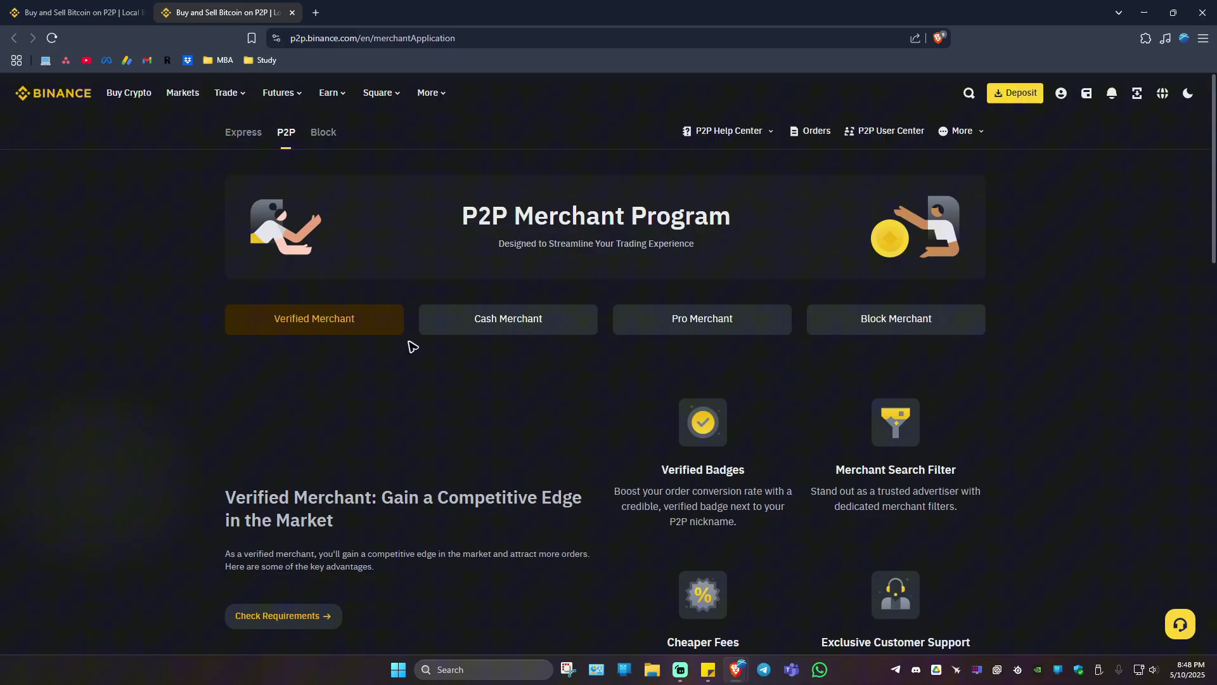
Show the Cash Merchant tab and highlight its available currencies and verified-merchant requirement
click(519, 323)
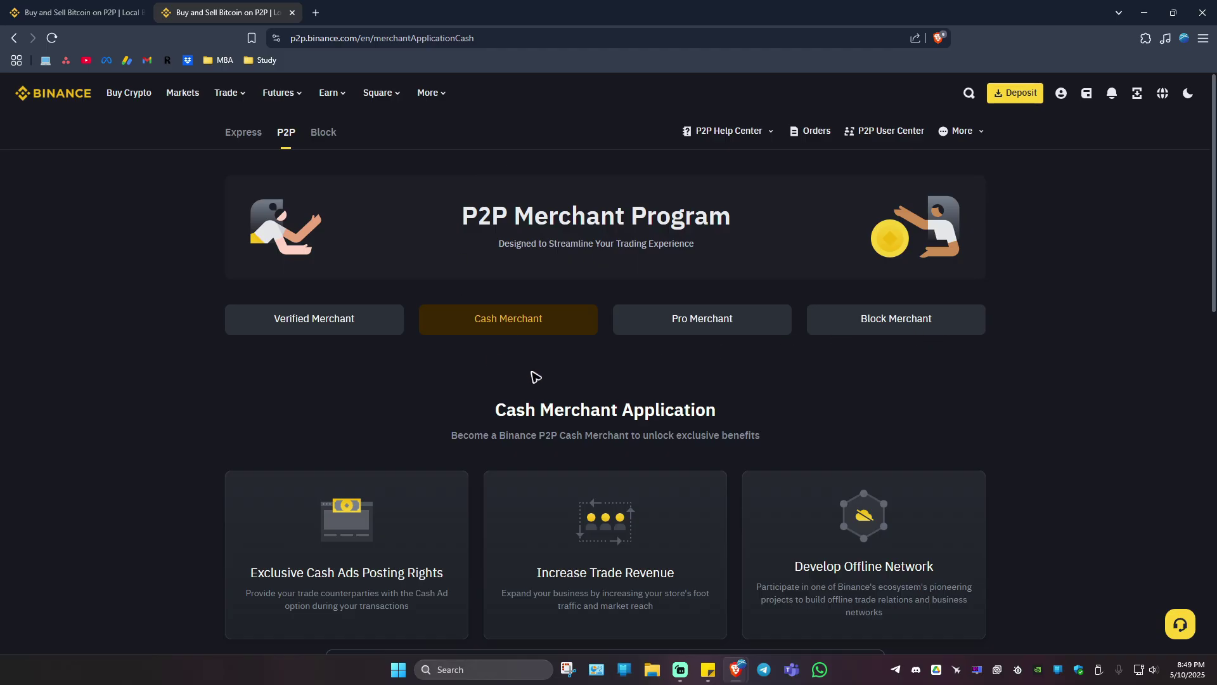
scroll(521, 349, down, 3)
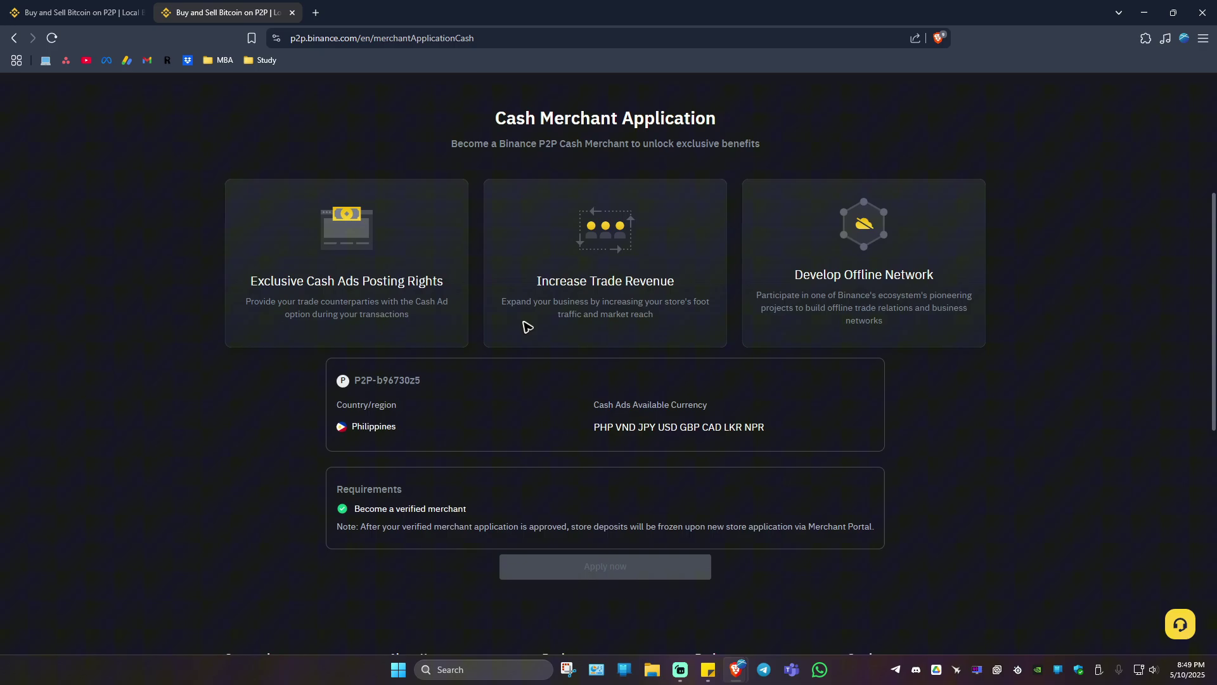
scroll(524, 323, down, 2)
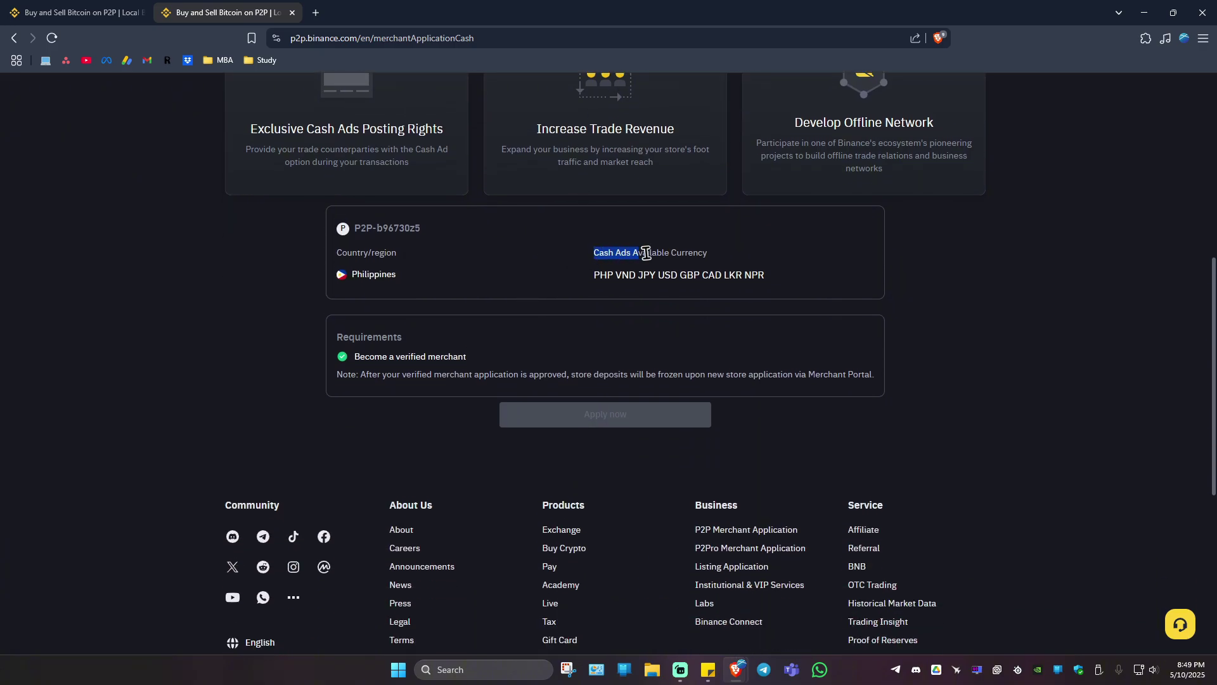
drag(592, 262, 731, 268)
click(778, 255)
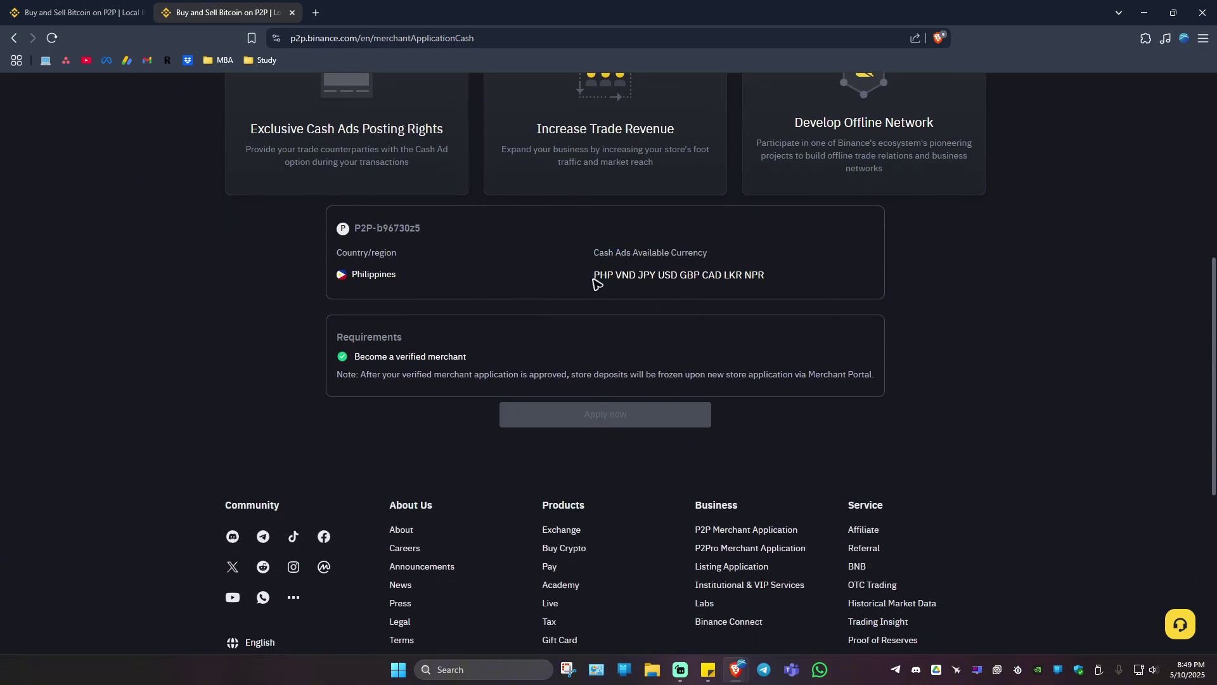
drag(594, 276, 752, 275)
click(805, 263)
mouse_move(424, 356)
mouse_down()
mouse_move(491, 363)
mouse_move(390, 358)
mouse_up()
click(450, 366)
scroll(576, 443, up, 5)
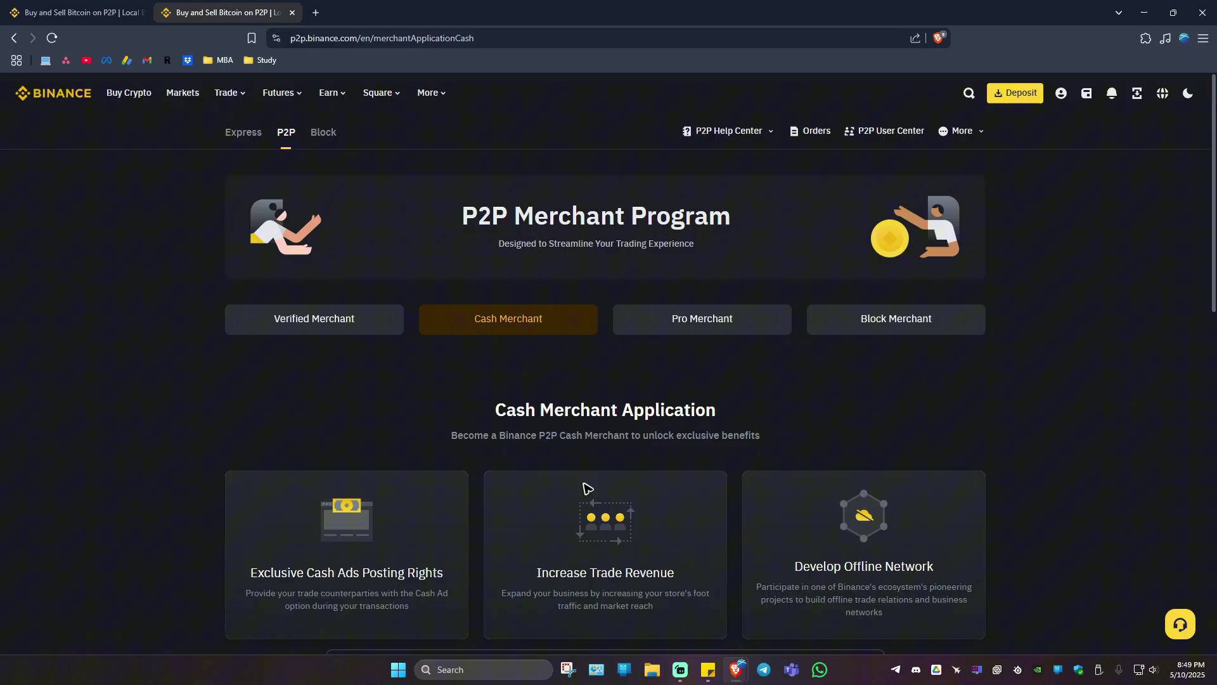
Jump to Verified Merchant progress and highlight the advanced identity verification requirement
click(312, 327)
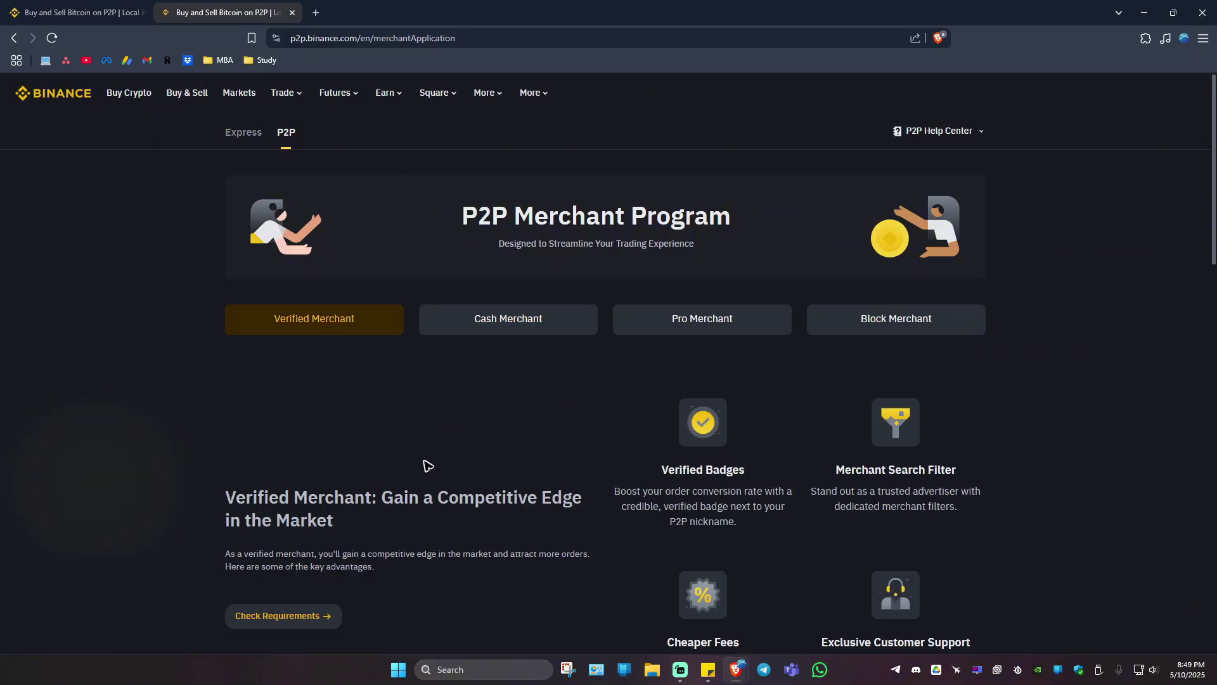
scroll(576, 313, down, 2)
scroll(600, 328, down, 2)
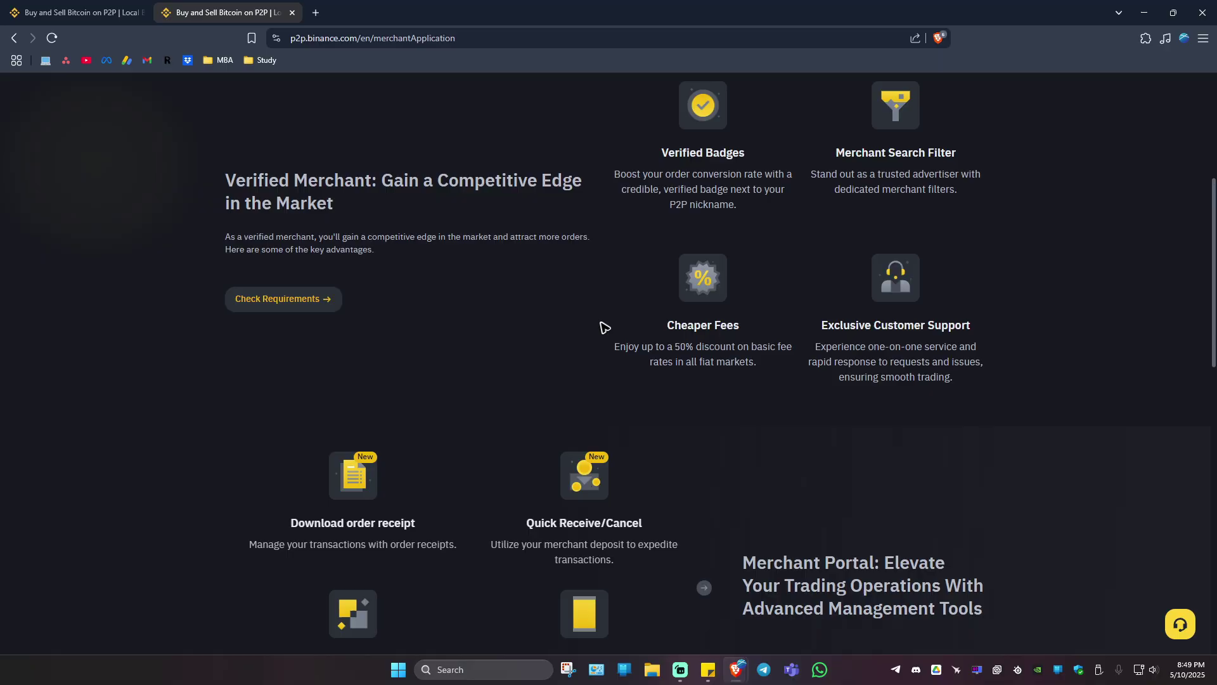
click(291, 302)
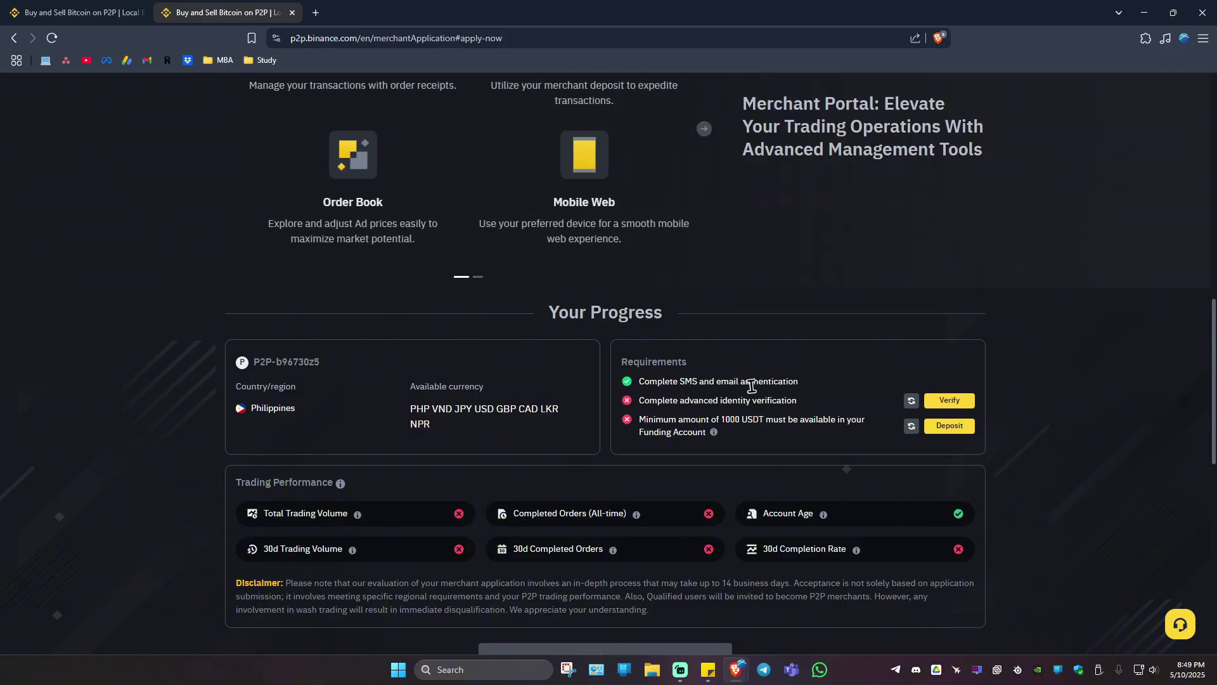
drag(645, 400, 802, 409)
click(802, 409)
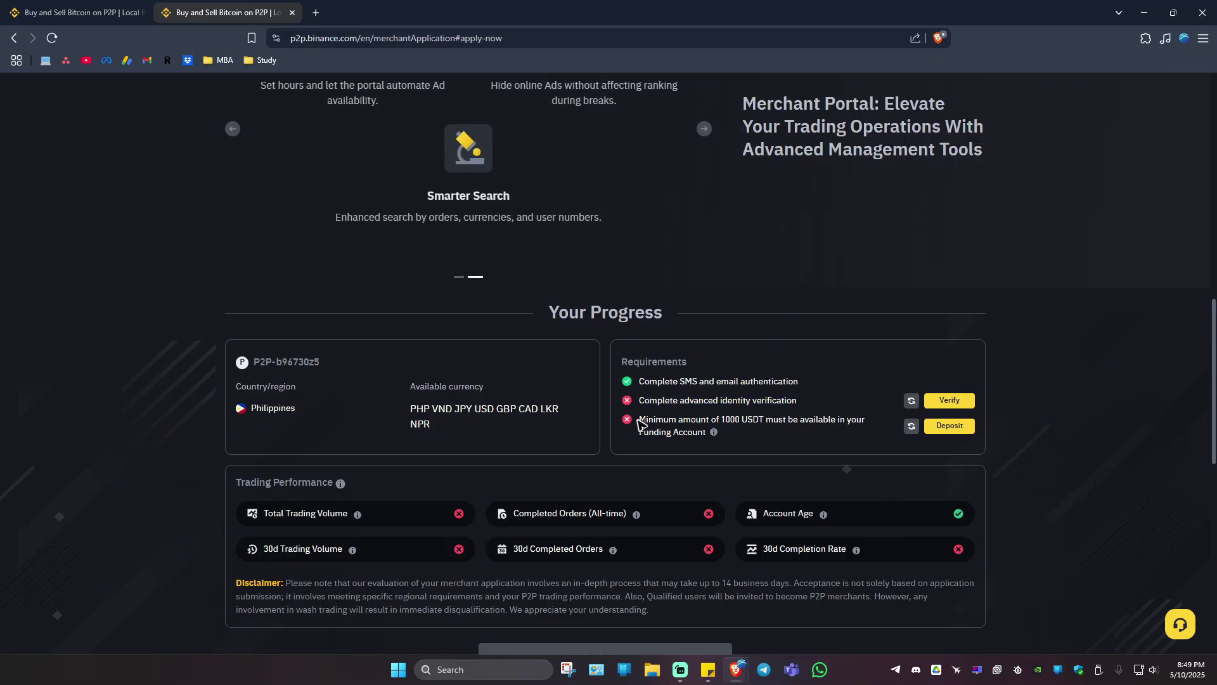
Highlight the unmet minimum 1000 USDT Funding Account requirement
drag(640, 423, 694, 424)
click(699, 426)
drag(639, 432, 704, 432)
click(713, 432)
scroll(785, 399, down, 3)
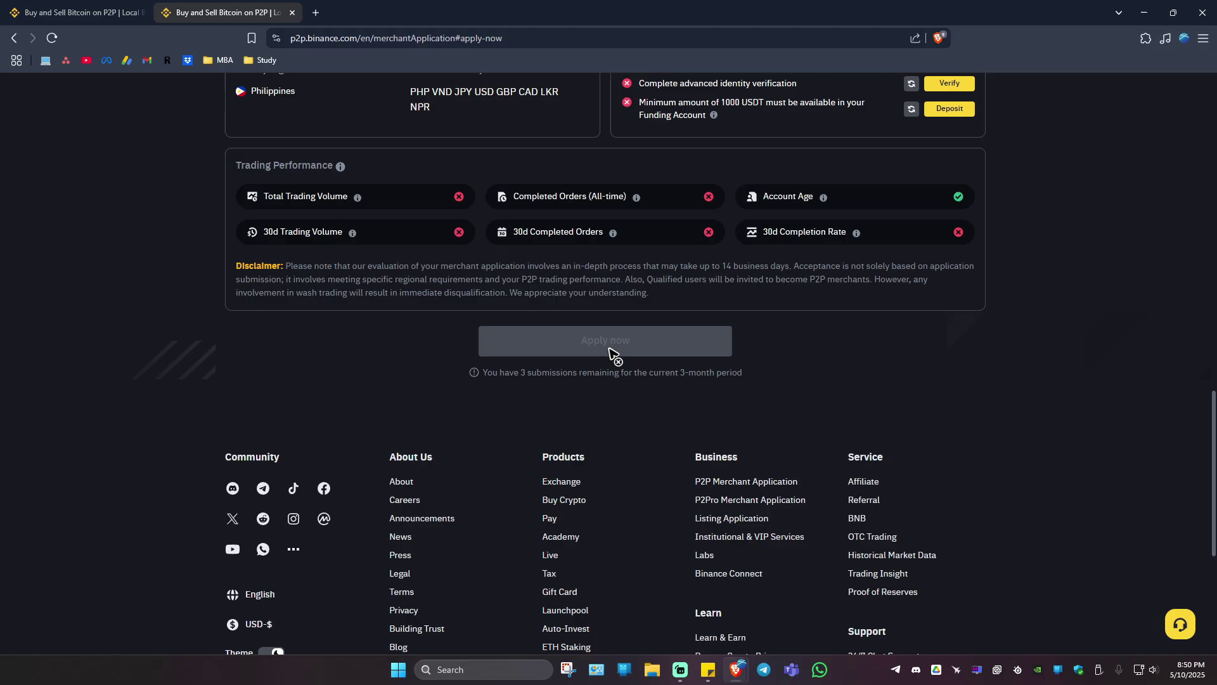
scroll(618, 416, up, 4)
scroll(618, 417, up, 3)
scroll(618, 417, up, 4)
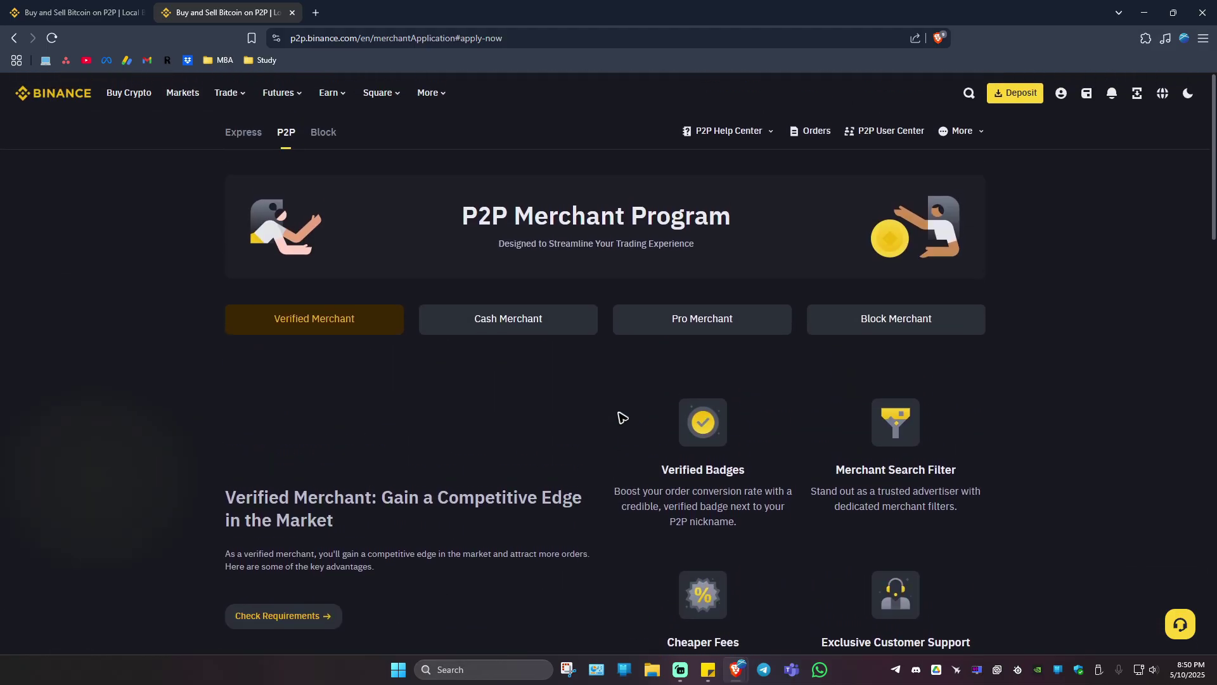